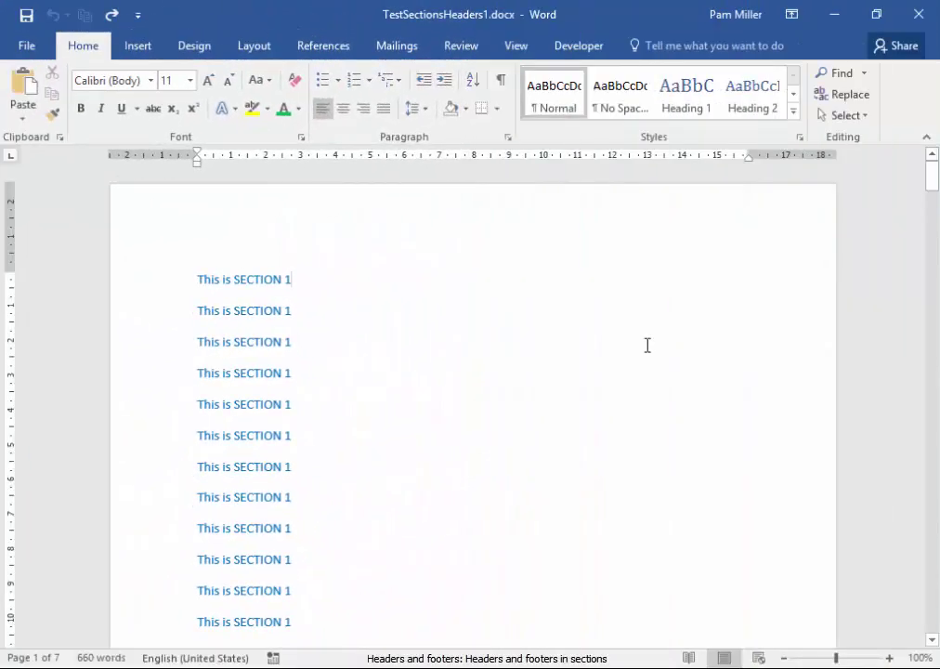
# - Turn on formatting marks so the page breaks are visible
pyautogui.moveTo(932, 188); pyautogui.dragTo(935, 379)
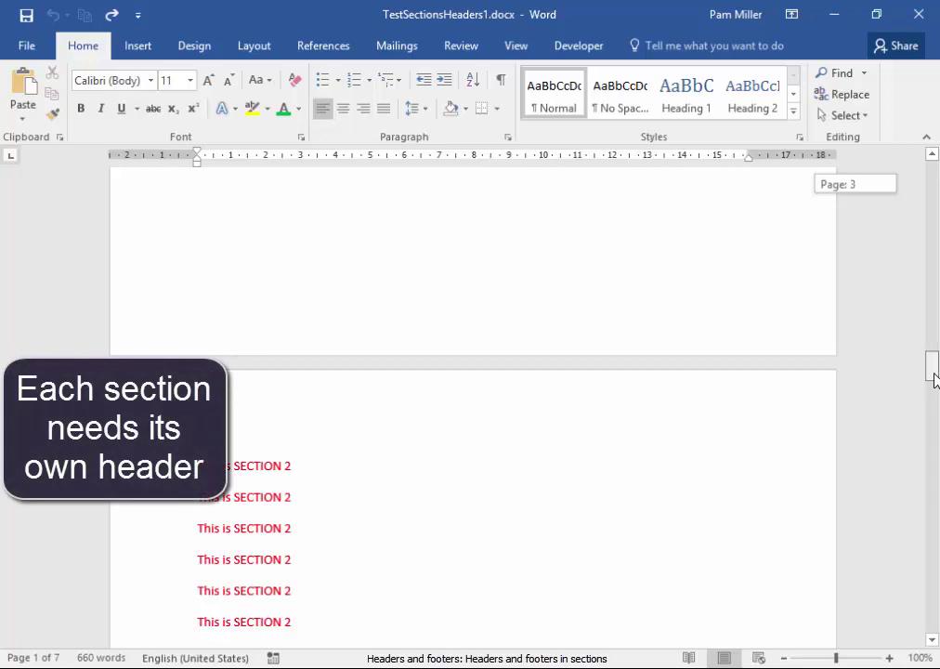
pyautogui.moveTo(934, 377); pyautogui.dragTo(935, 172)
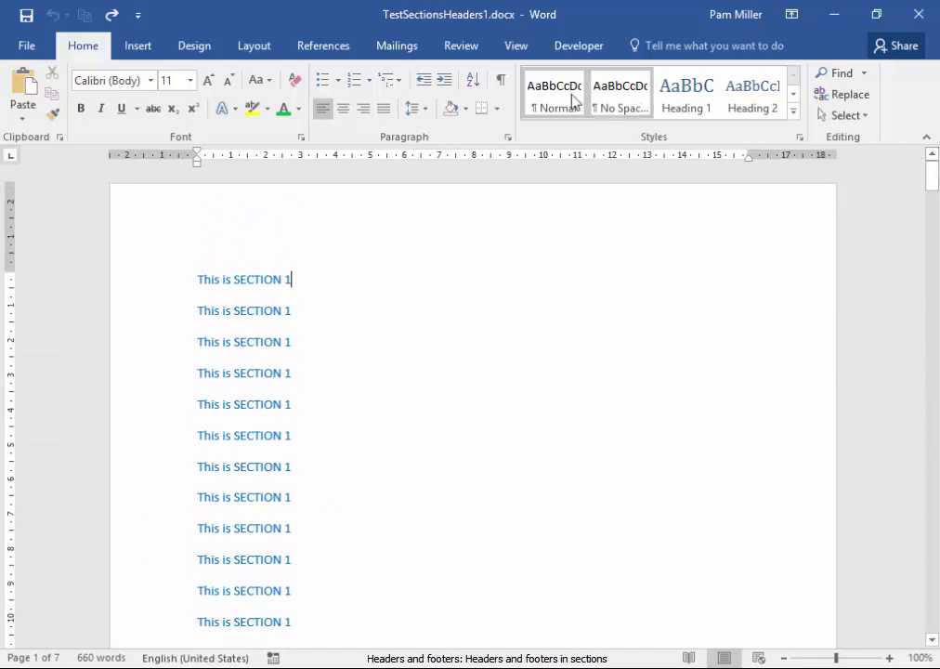
pyautogui.click(500, 82)
pyautogui.moveTo(935, 189); pyautogui.dragTo(936, 344)
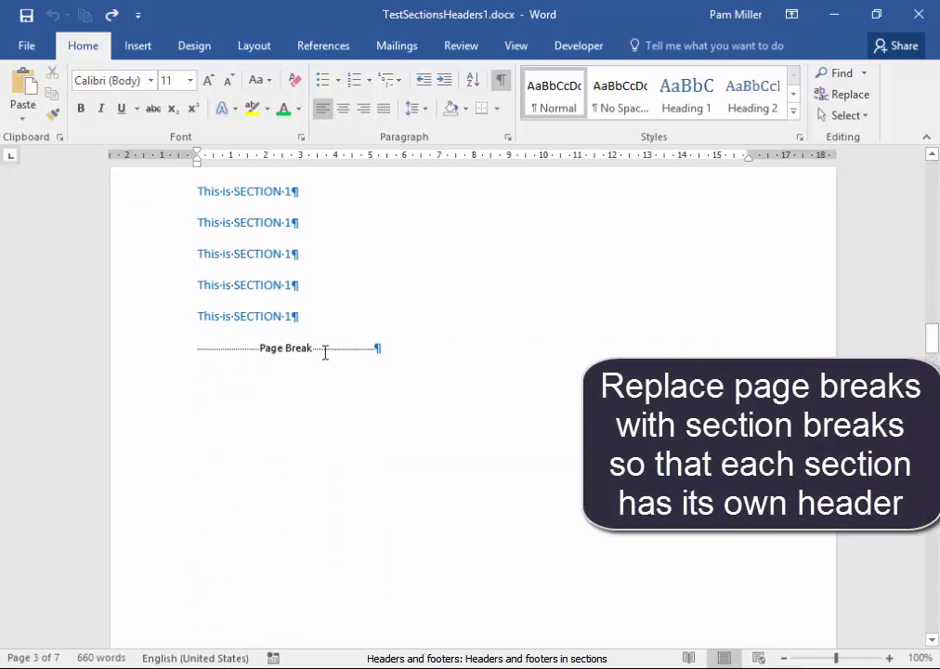
# - Replace the page break after the SECTION 1 text with a Next Page section break
pyautogui.click(200, 350)
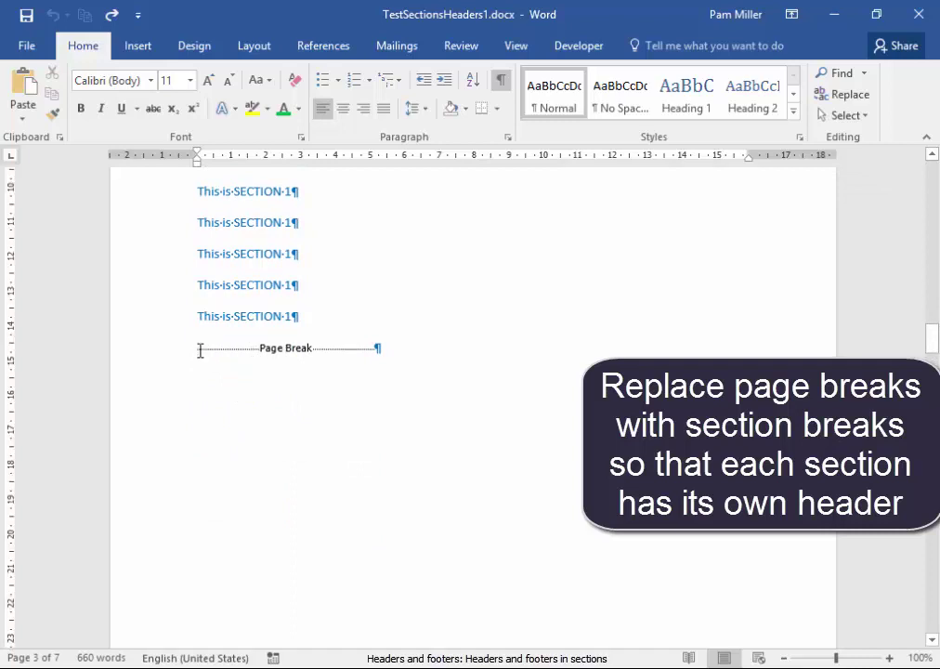
pyautogui.press('Delete')
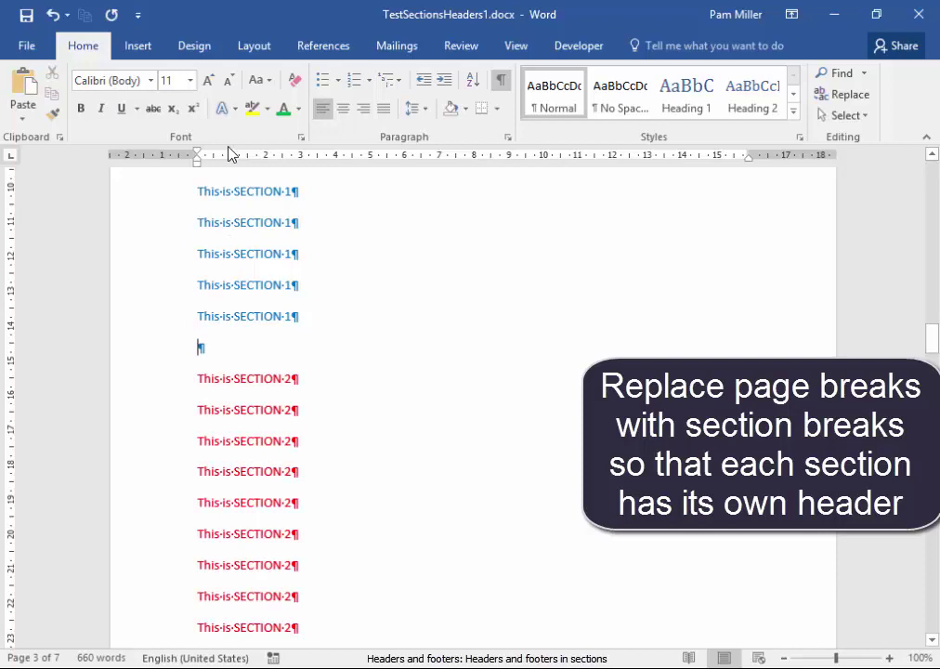
pyautogui.click(254, 46)
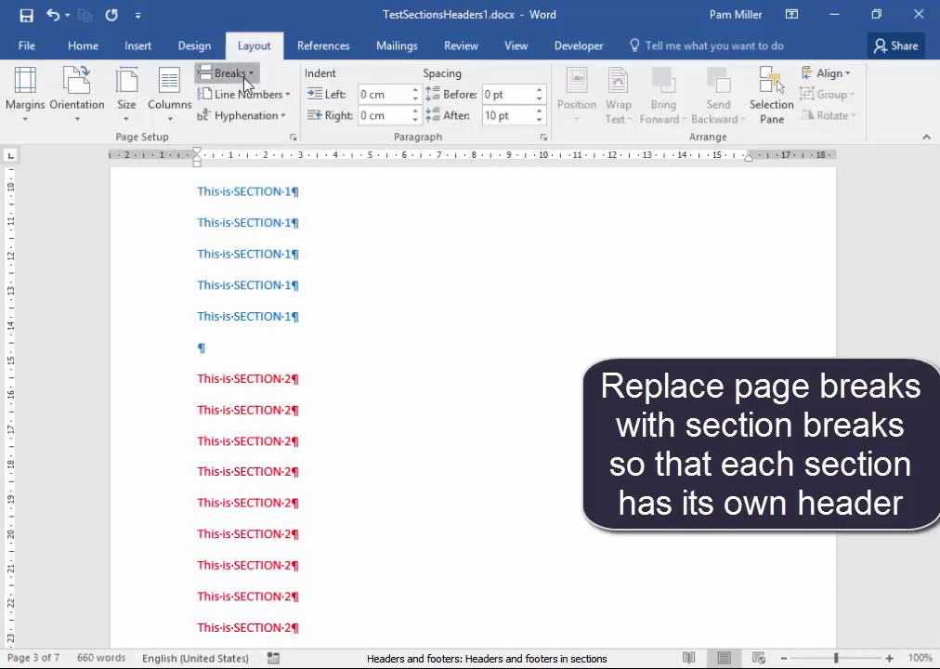
pyautogui.click(243, 74)
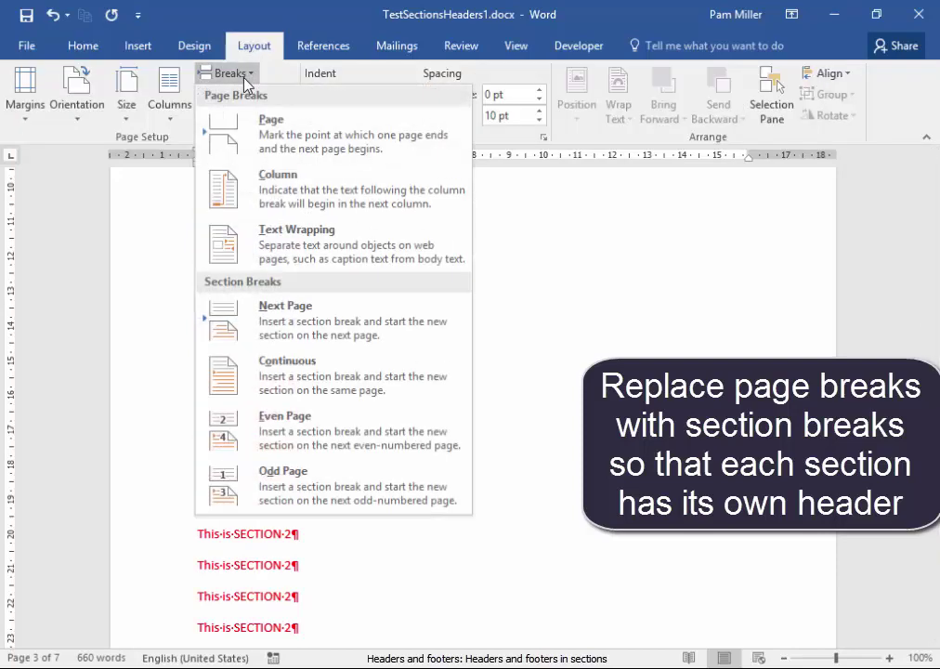
pyautogui.click(284, 326)
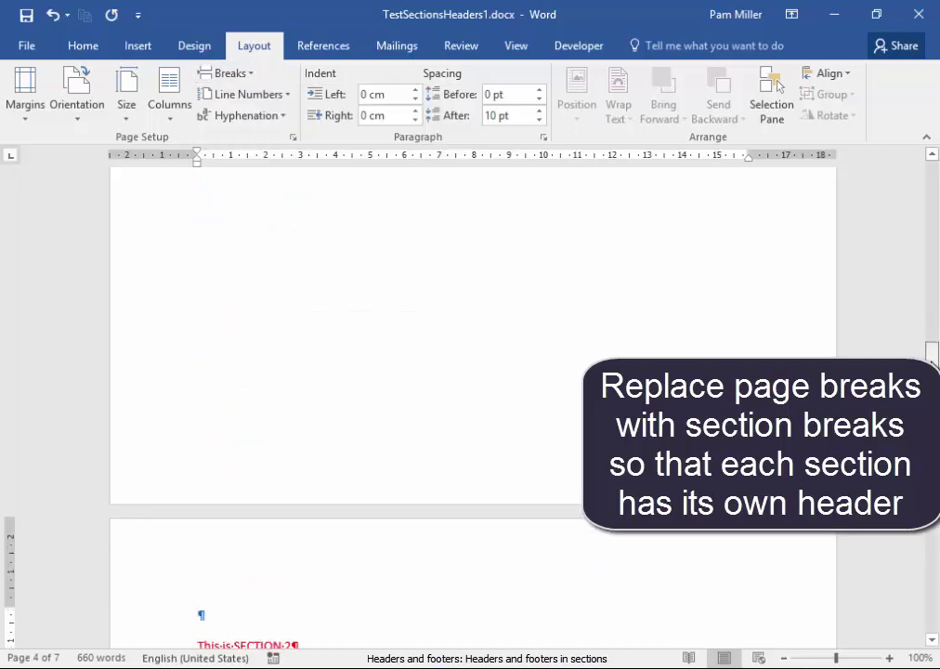
pyautogui.scroll(5, 932, 358)
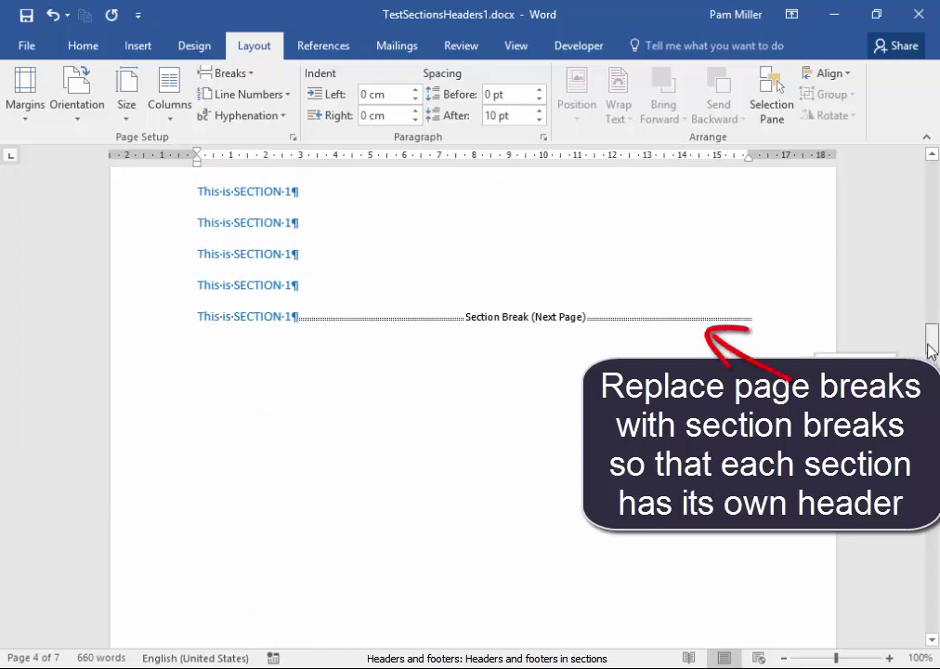
pyautogui.scroll(-10, 932, 350)
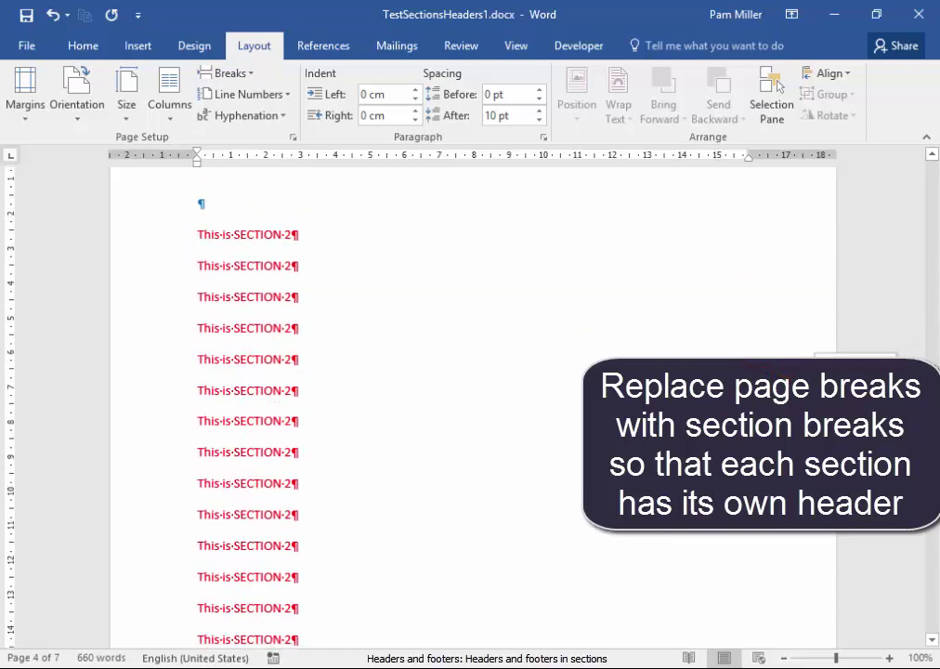
pyautogui.scroll(-5, 932, 543)
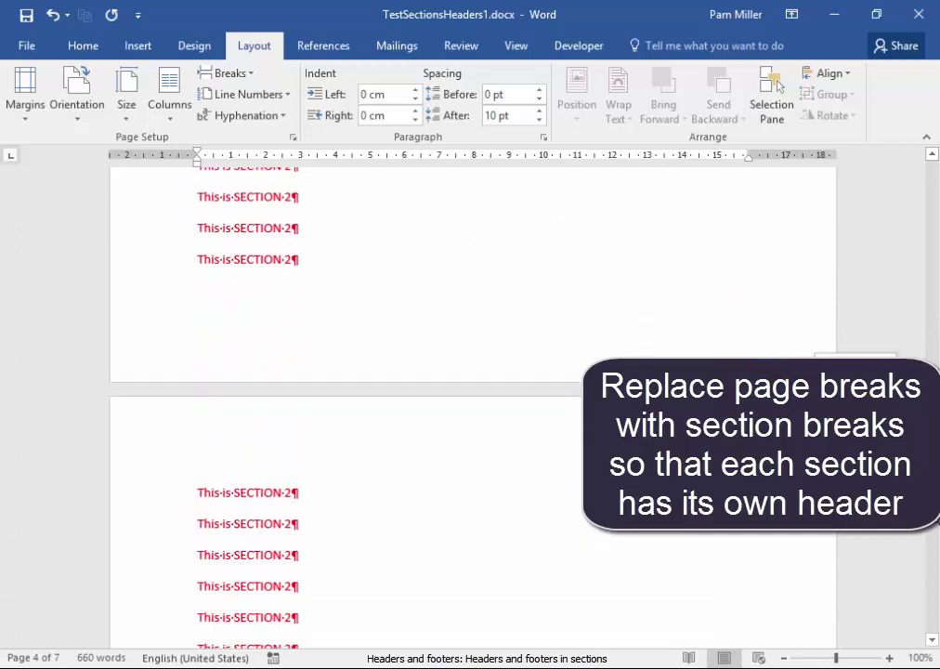
pyautogui.scroll(-5, 932, 543)
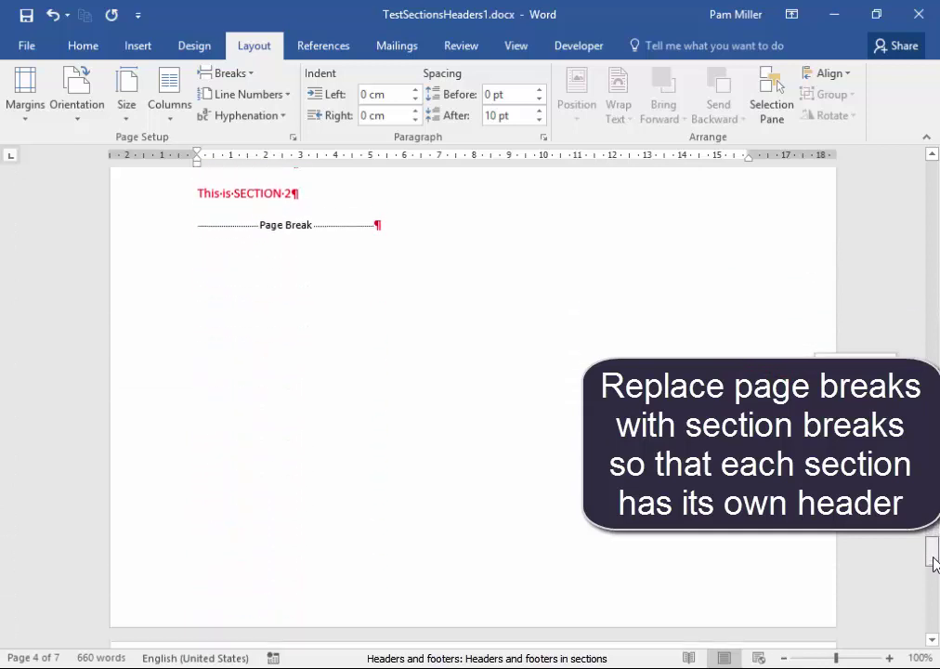
# - Swap the page break after SECTION 2 for a Next Page section break, giving 8 pages
pyautogui.click(189, 209)
pyautogui.press('Delete')
pyautogui.click(247, 74)
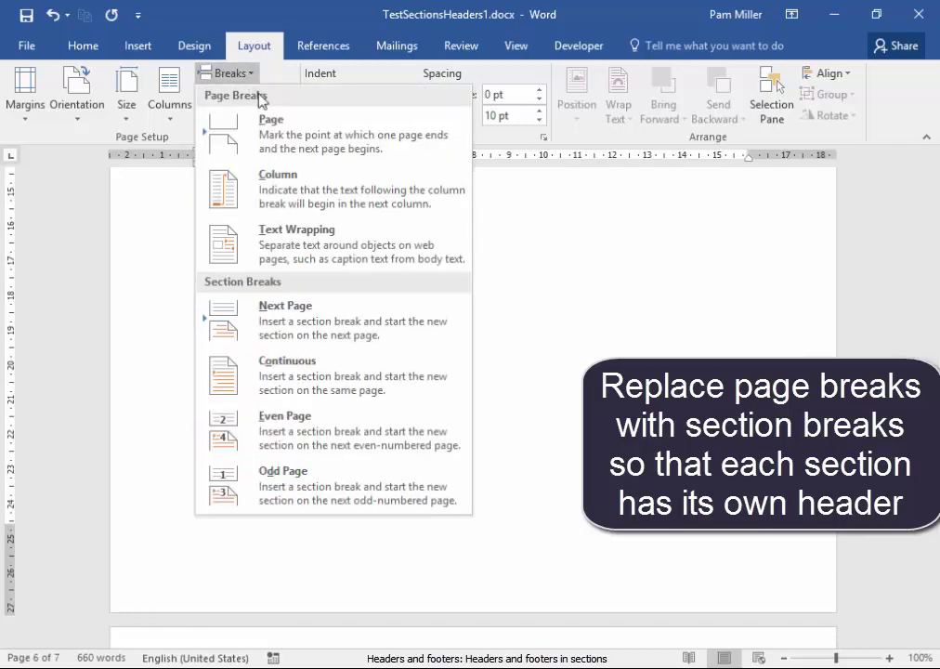
pyautogui.click(327, 319)
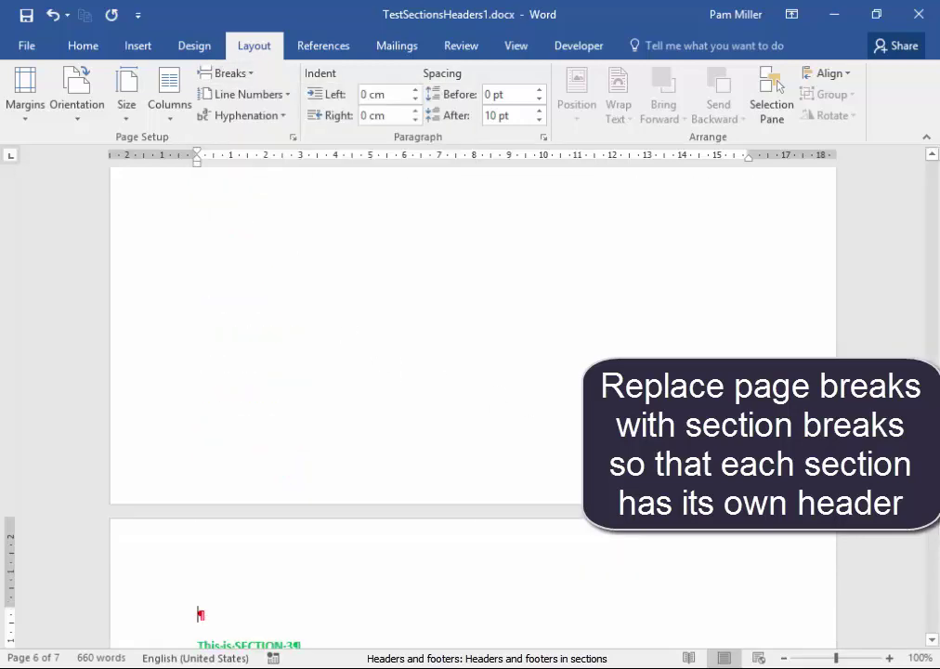
pyautogui.moveTo(936, 525); pyautogui.dragTo(925, 165)
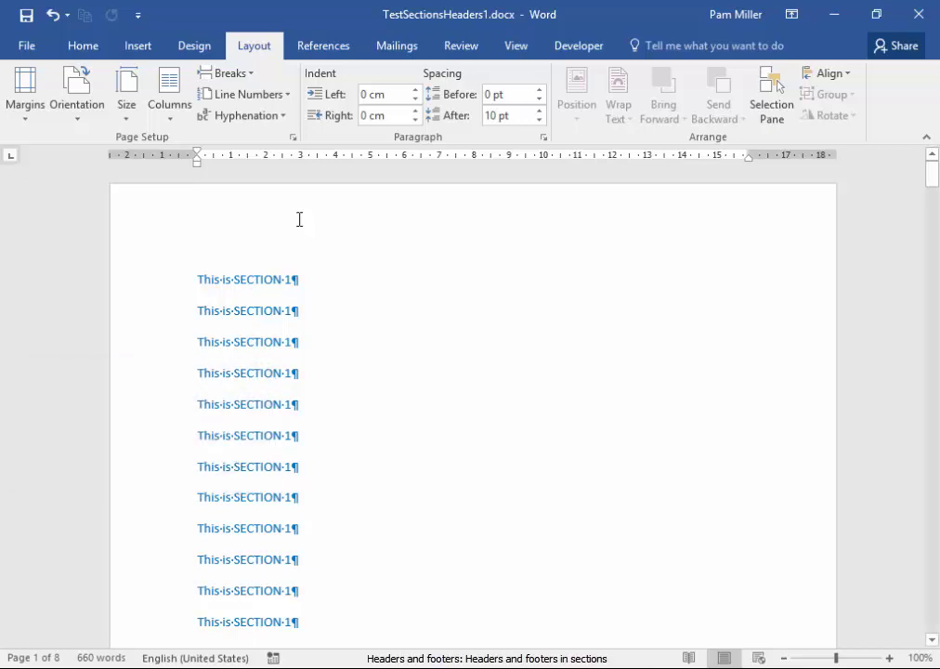
# - Paste 'Header for SECTION 1' into the first section's header and colour it blue
pyautogui.doubleClick(299, 219)
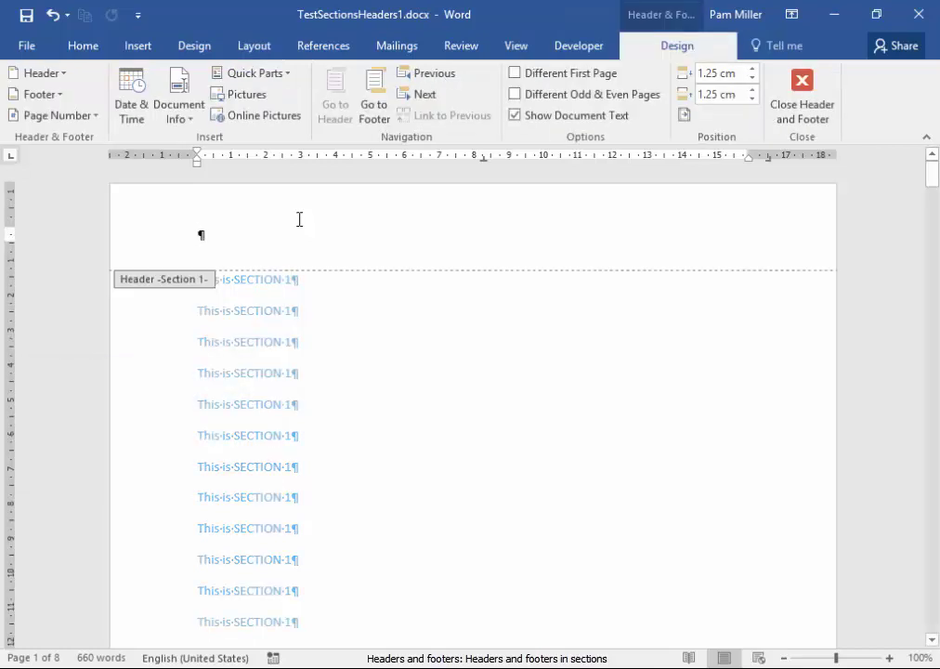
pyautogui.write('Header for SECTION 1')
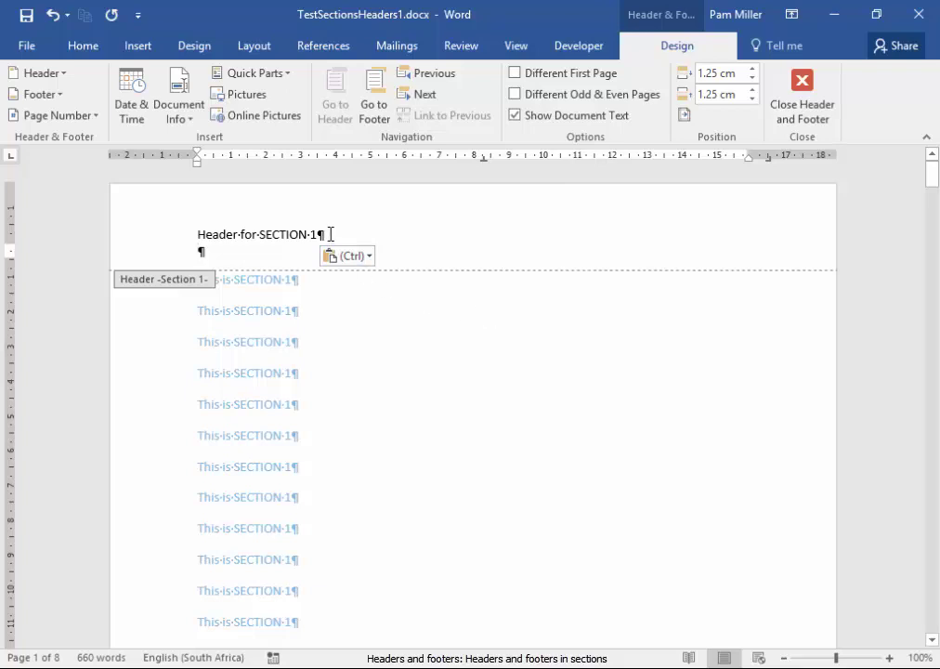
pyautogui.moveTo(332, 234); pyautogui.dragTo(198, 234)
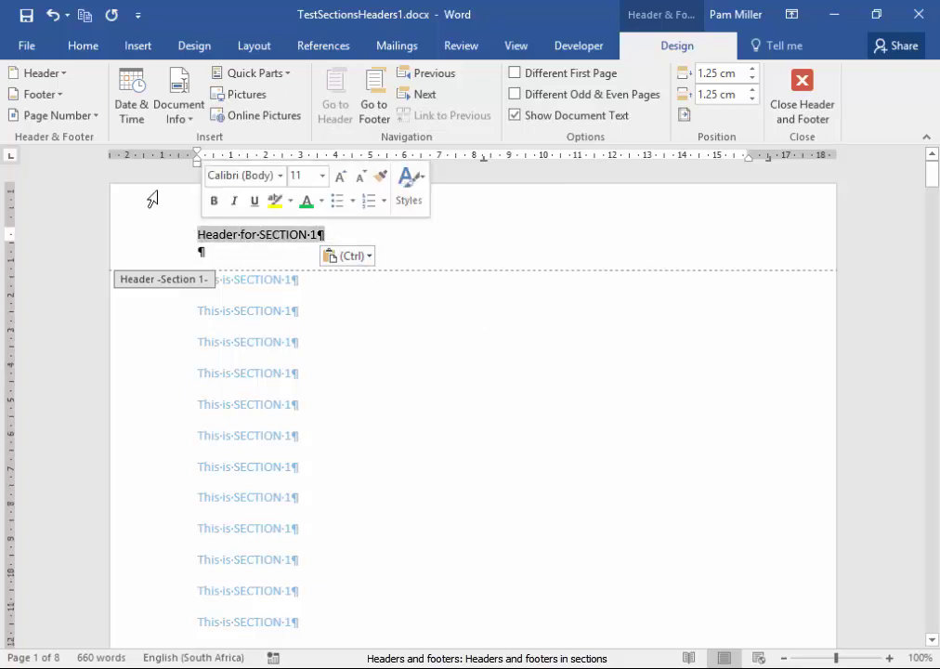
pyautogui.click(82, 46)
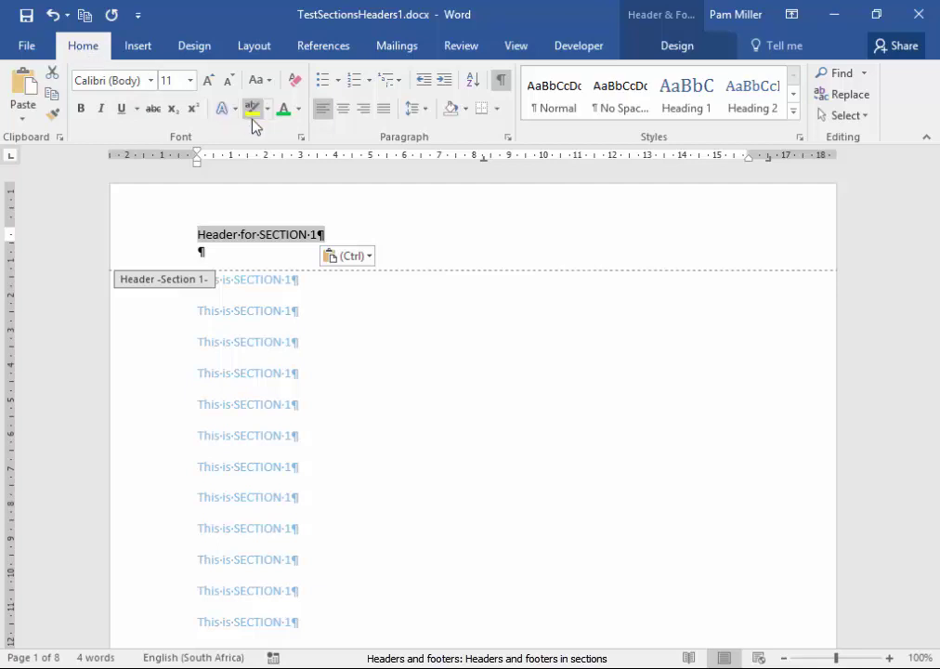
pyautogui.click(299, 108)
pyautogui.click(334, 219)
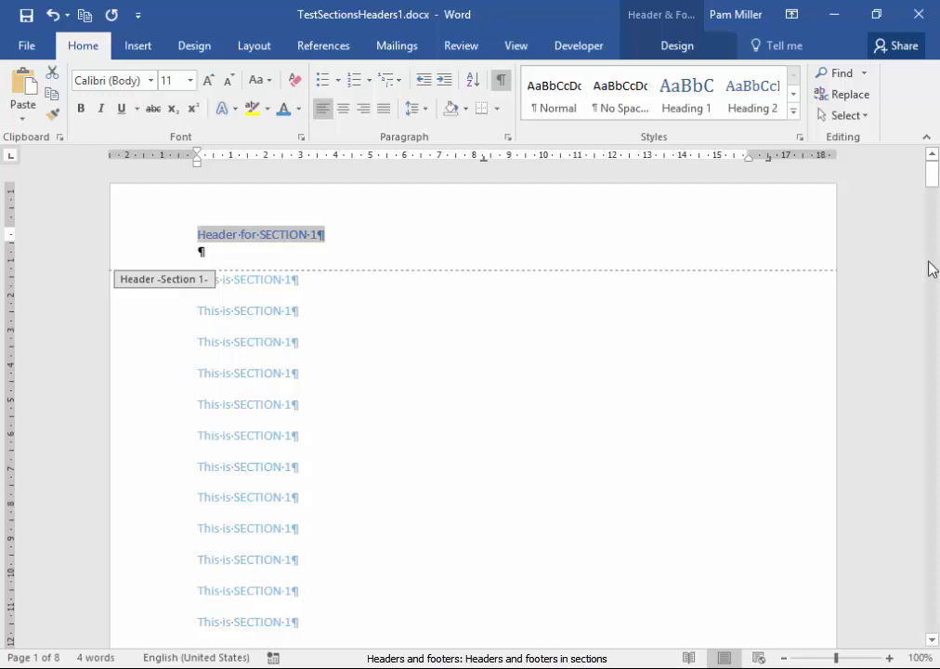
# - Unlink the Section 2 header from the previous section's header
pyautogui.moveTo(933, 186); pyautogui.dragTo(935, 353)
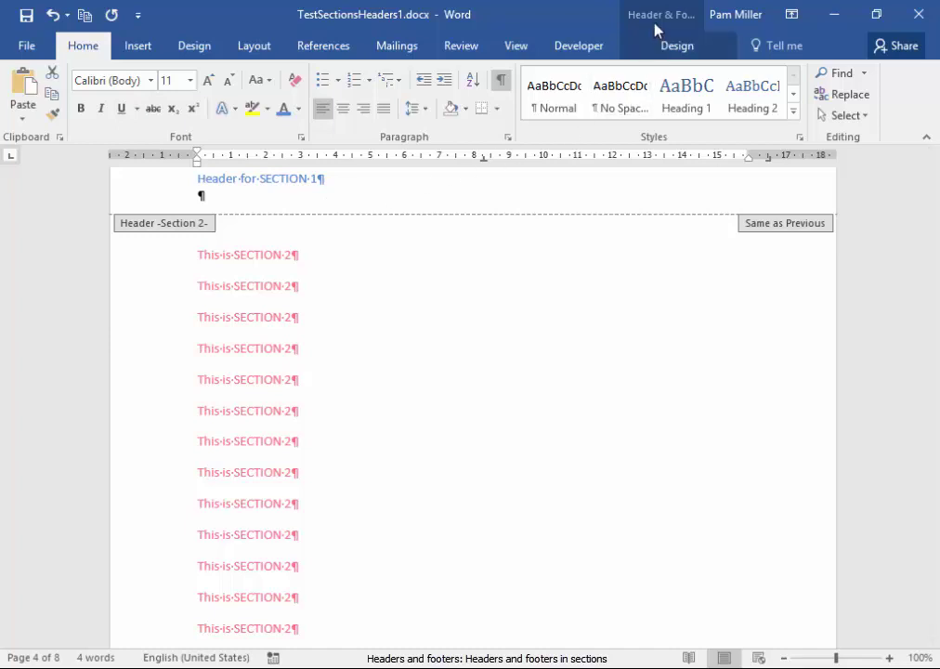
pyautogui.click(678, 50)
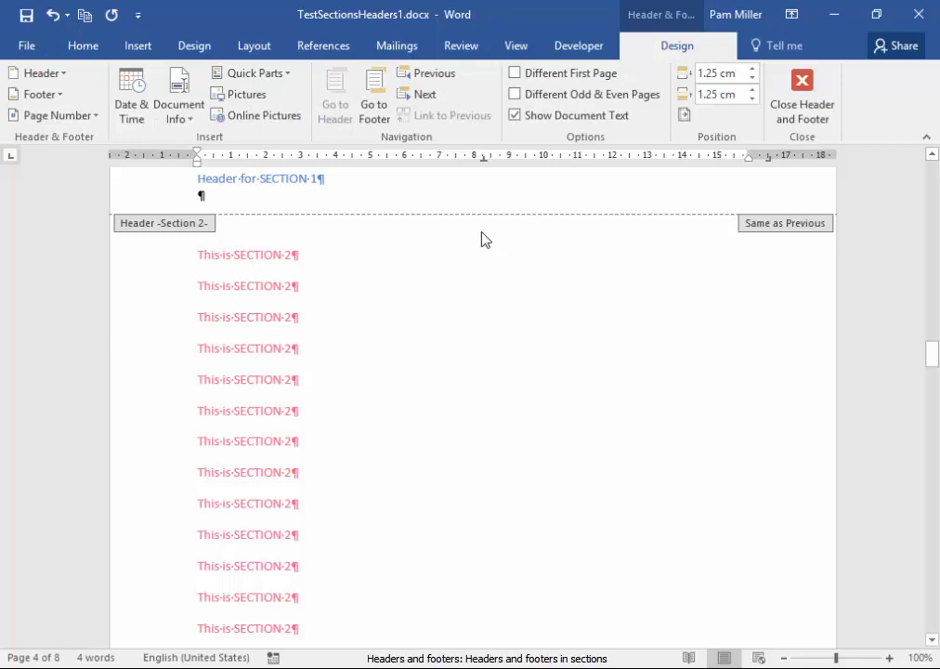
pyautogui.click(302, 183)
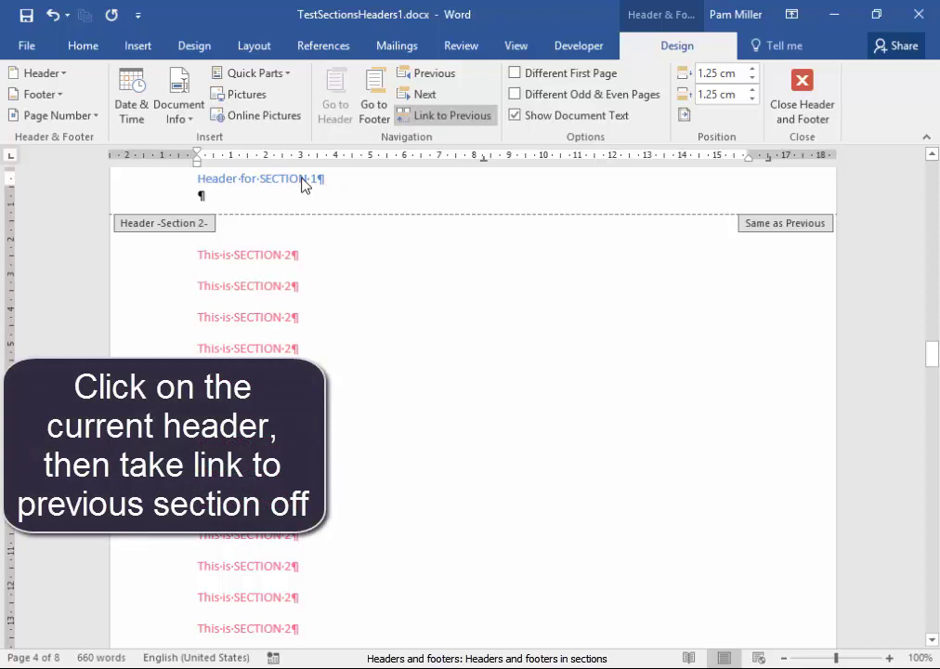
pyautogui.click(424, 120)
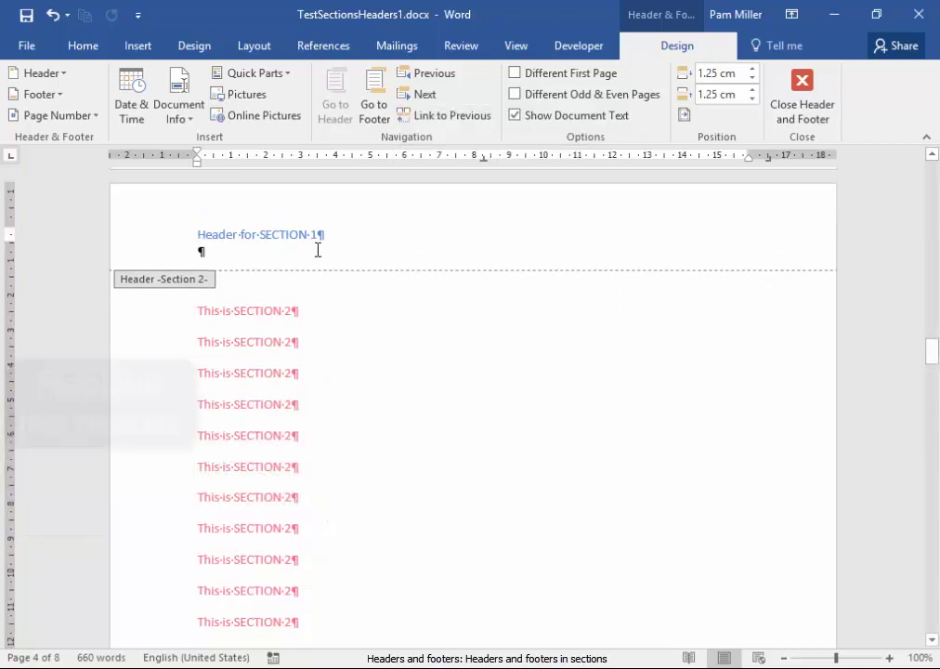
# - Colour the 'Header for SECTION 2' text red
pyautogui.doubleClick(316, 235)
pyautogui.moveTo(346, 237); pyautogui.dragTo(176, 235)
pyautogui.click(81, 46)
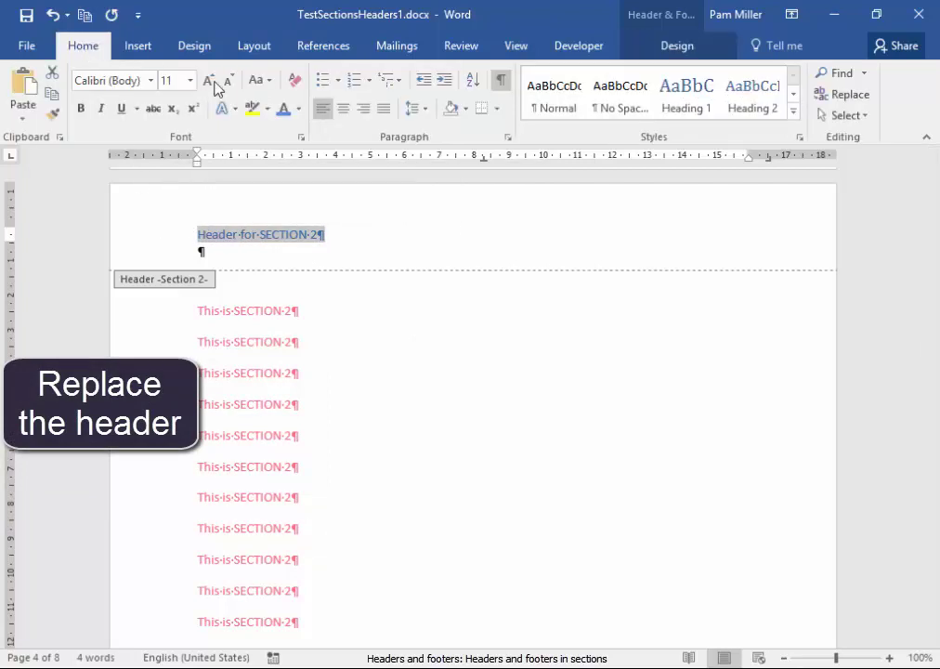
pyautogui.click(298, 109)
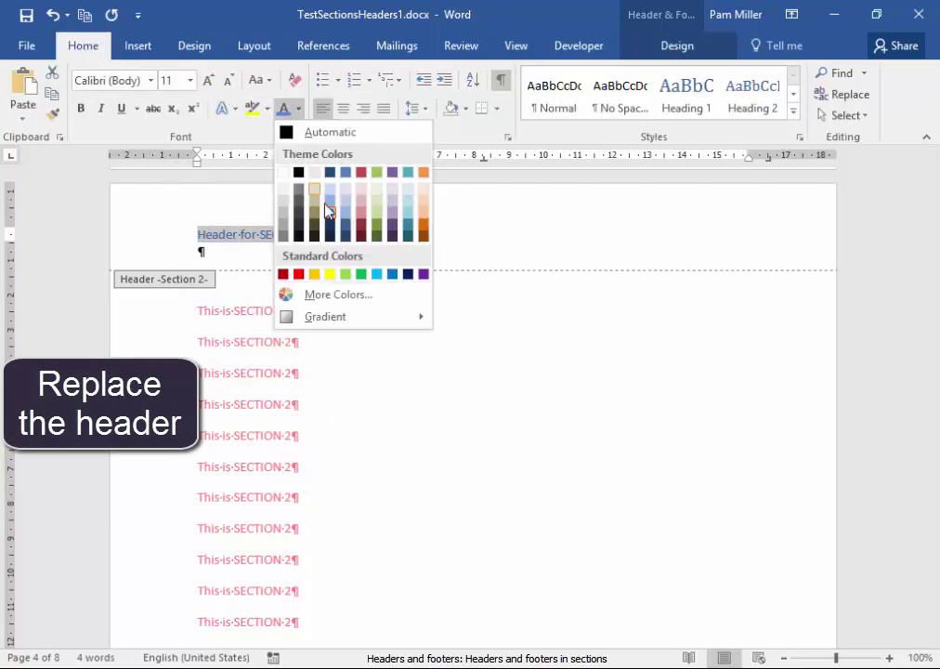
pyautogui.click(299, 274)
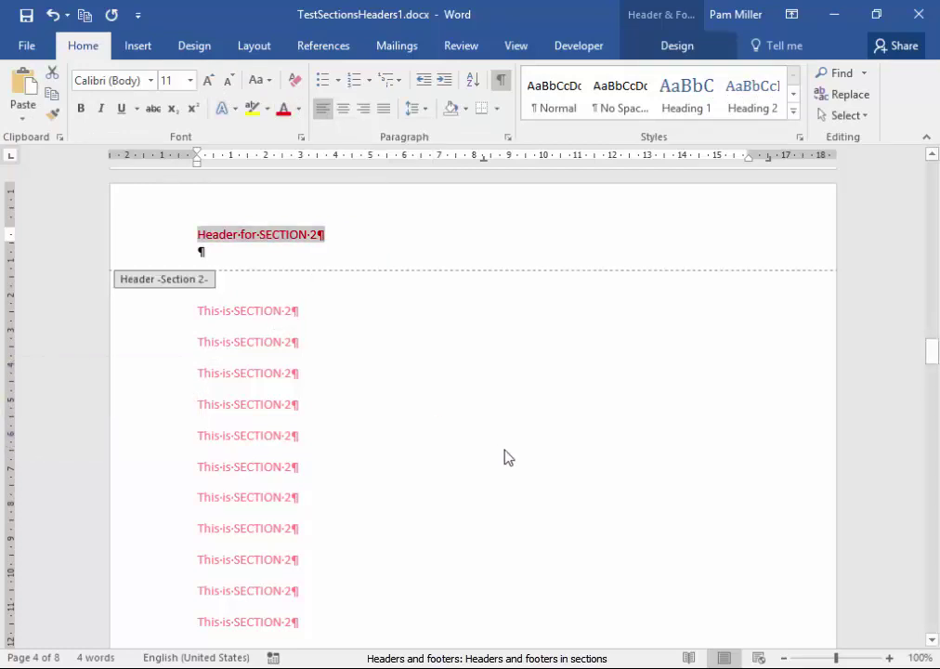
# - Scroll up to compare the blue Section 1 header with Section 2's red header
pyautogui.scroll(8, 526, 456)
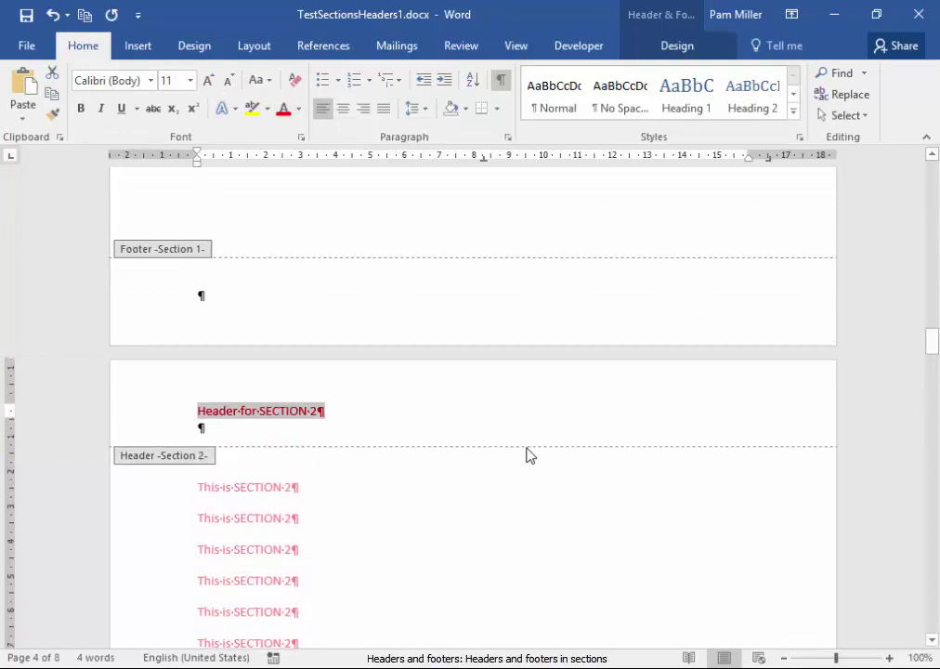
pyautogui.scroll(10, 526, 455)
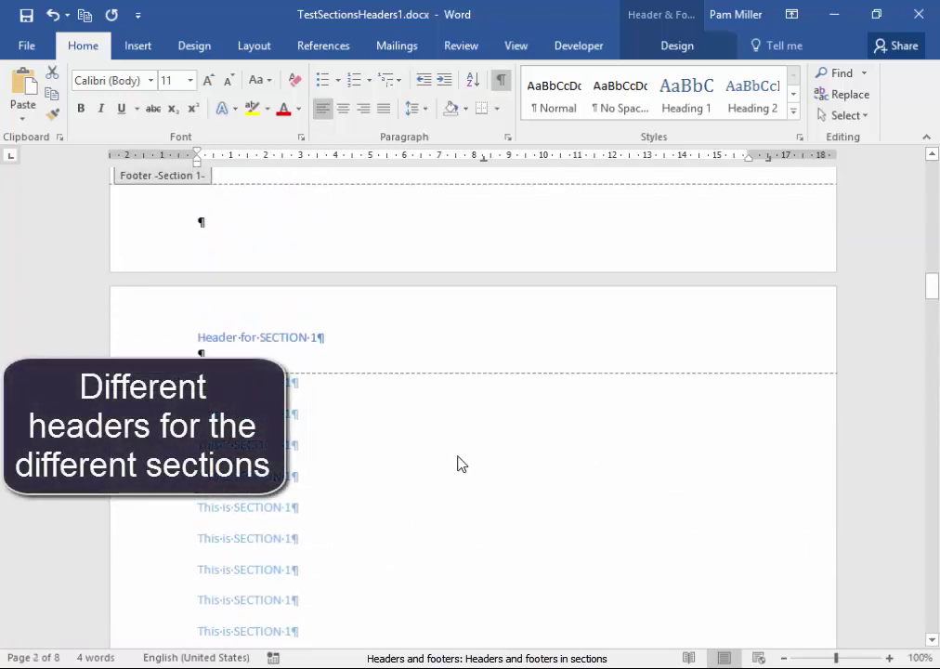
pyautogui.scroll(-15, 457, 463)
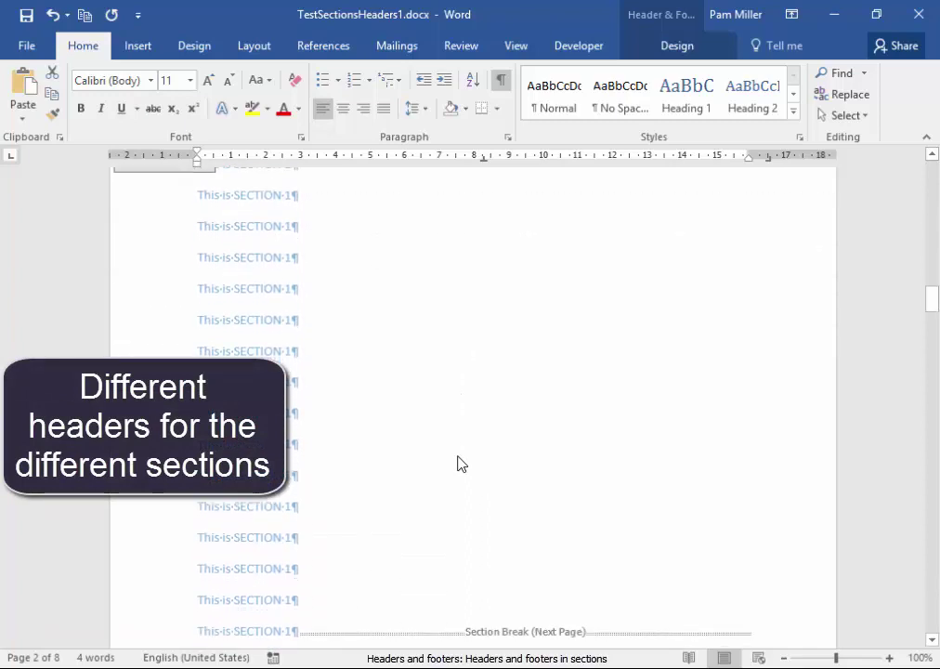
pyautogui.scroll(-2, 457, 463)
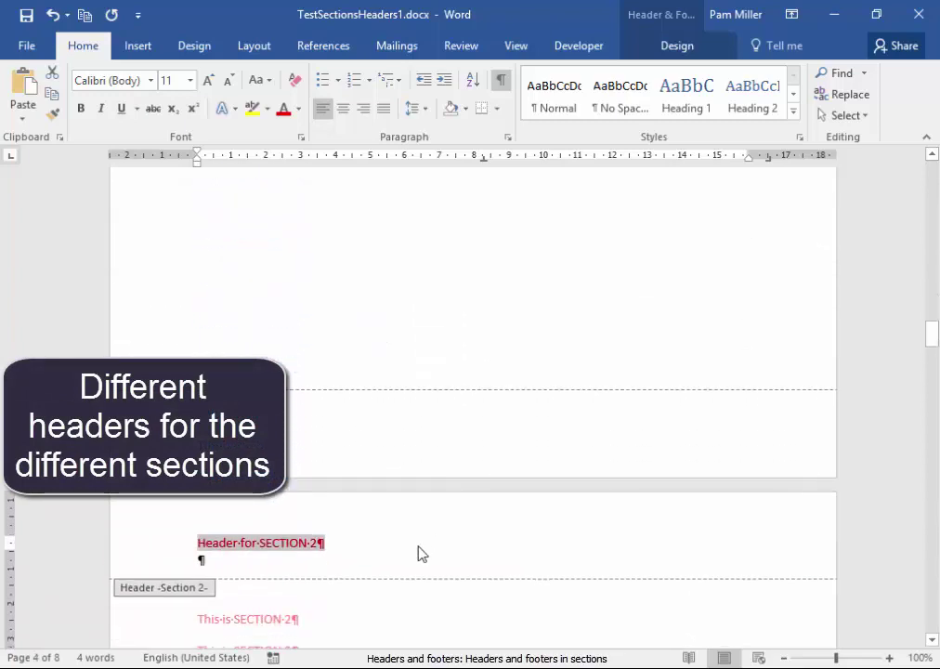
pyautogui.click(685, 45)
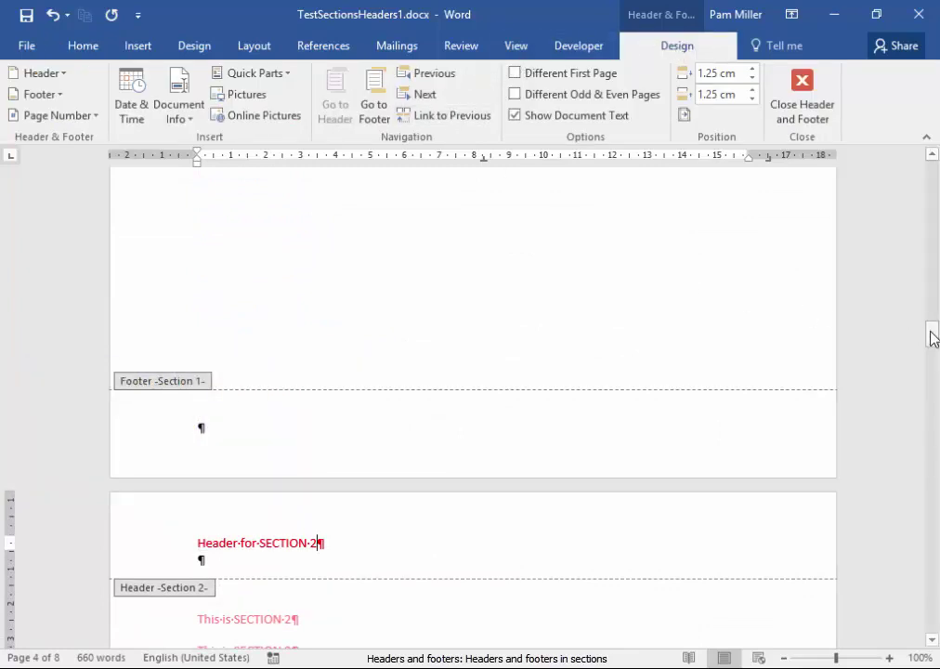
# - Unlink Section 3's header from Section 2 and delete the trailing '2' from its text
pyautogui.moveTo(933, 337); pyautogui.dragTo(930, 526)
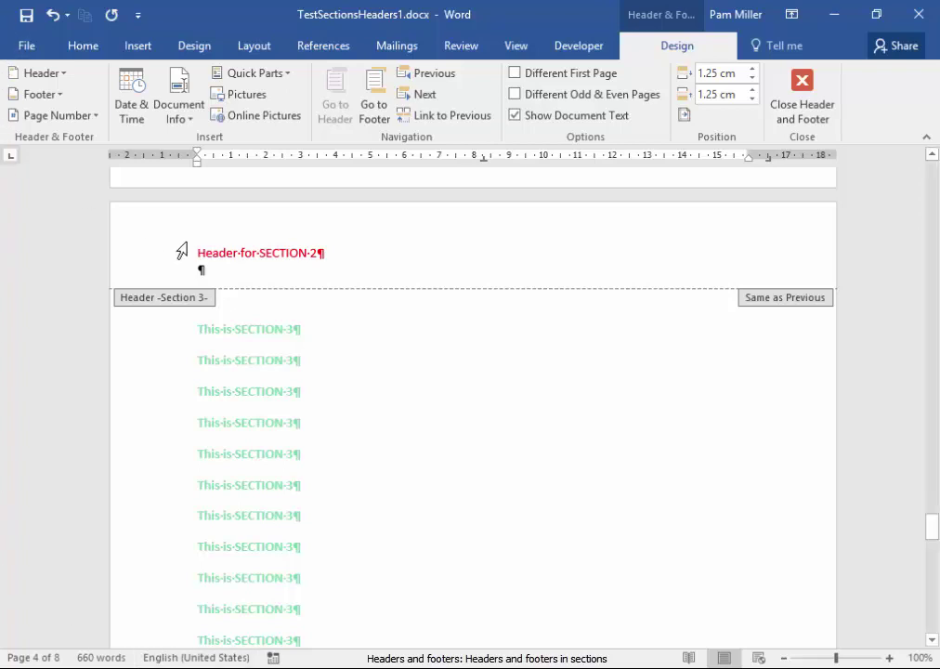
pyautogui.click(215, 251)
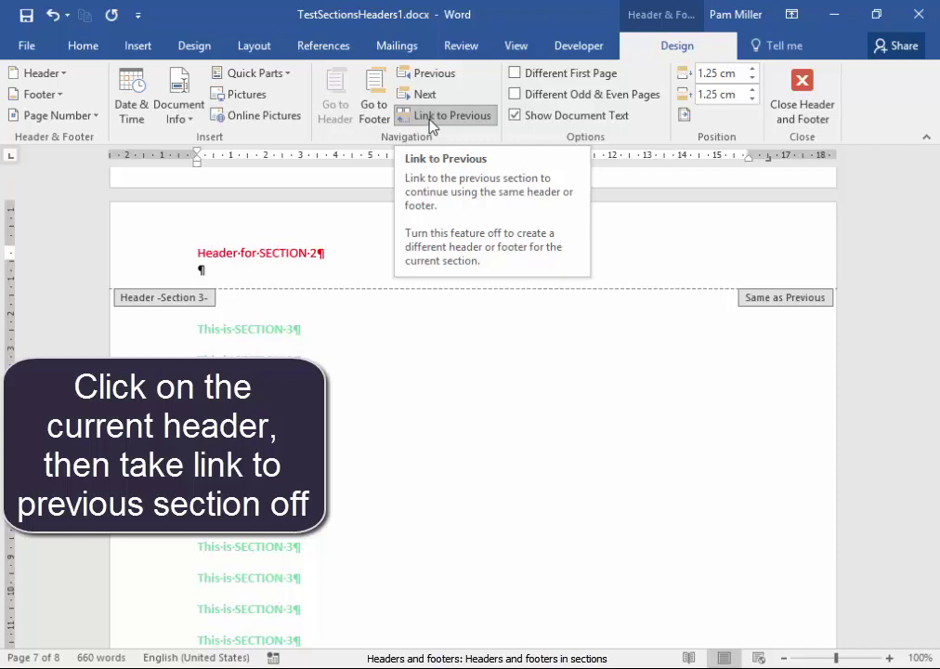
pyautogui.click(431, 119)
pyautogui.press('End')
pyautogui.press('BackSpace')
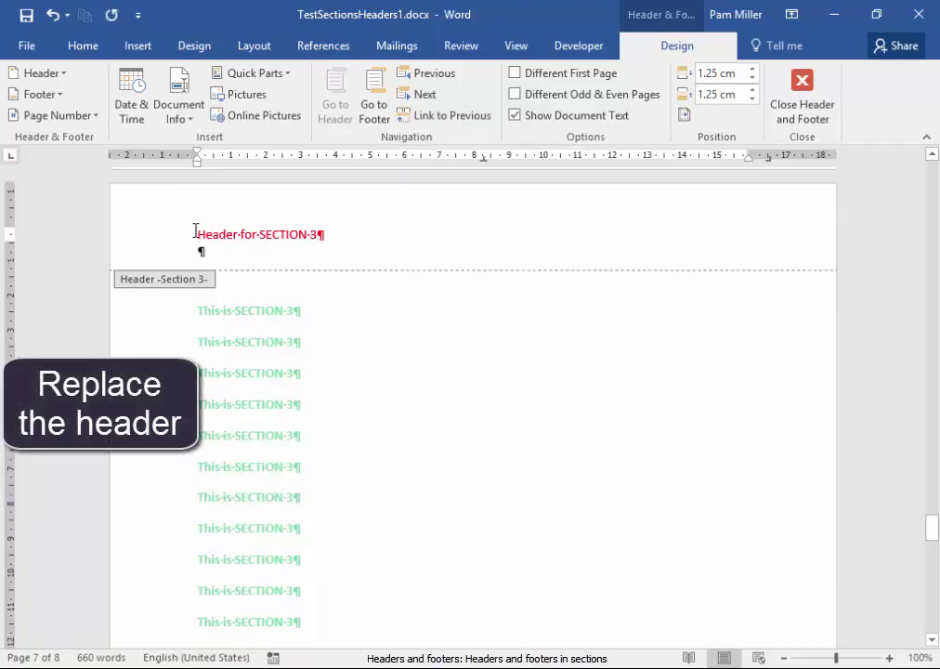
# - Make the whole 'Header for SECTION 3' line green
pyautogui.tripleClick(266, 238)
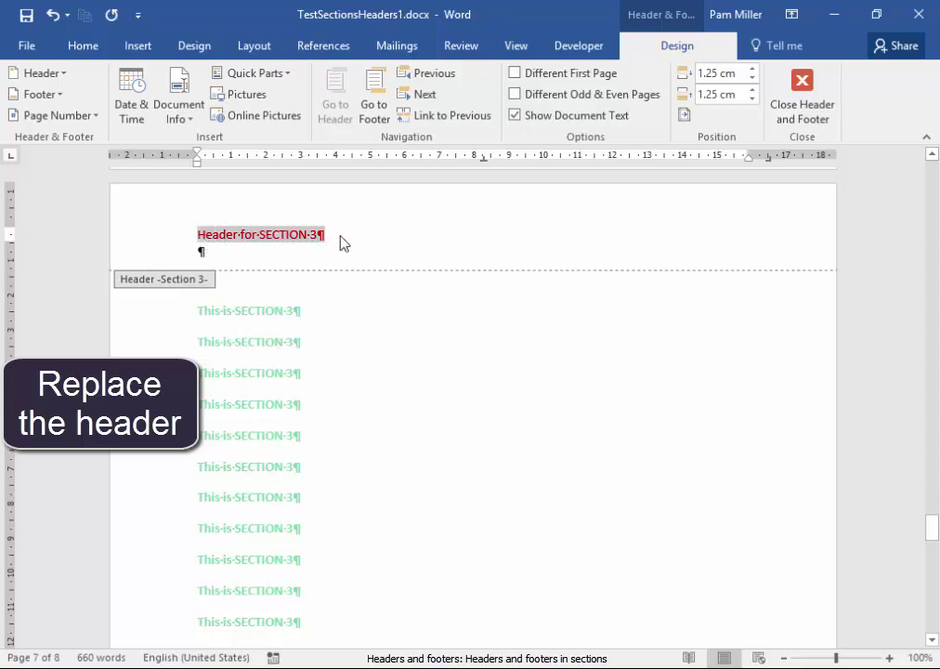
pyautogui.click(81, 51)
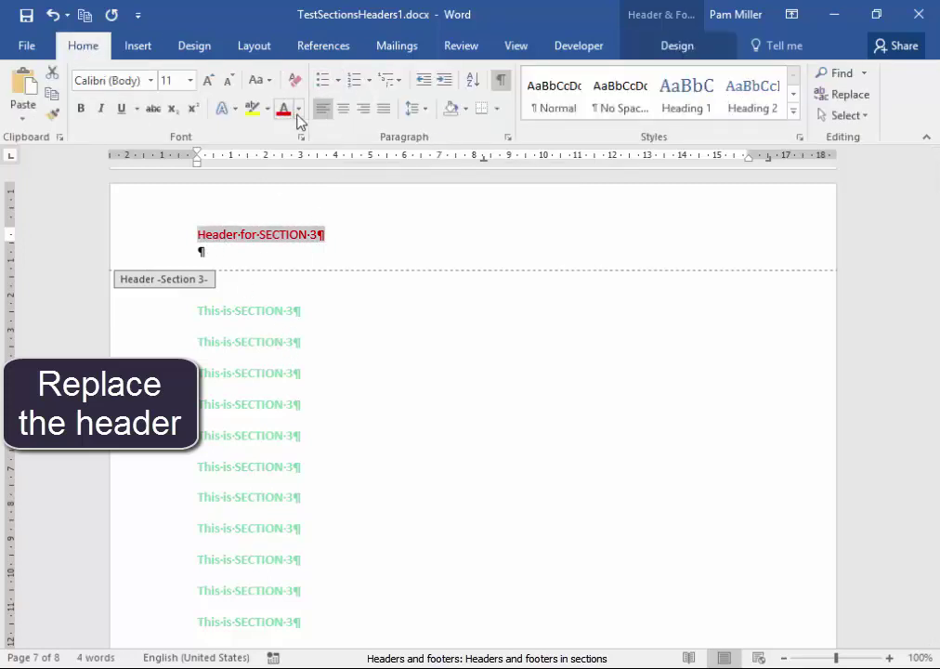
pyautogui.click(298, 109)
pyautogui.click(346, 274)
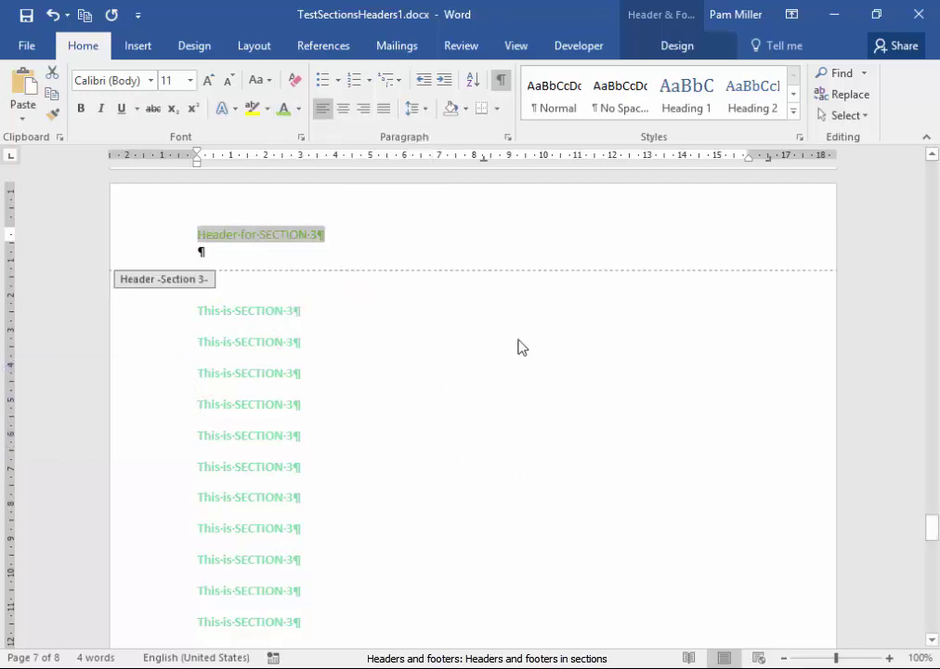
# - Hide formatting marks and close header and footer editing
pyautogui.click(499, 85)
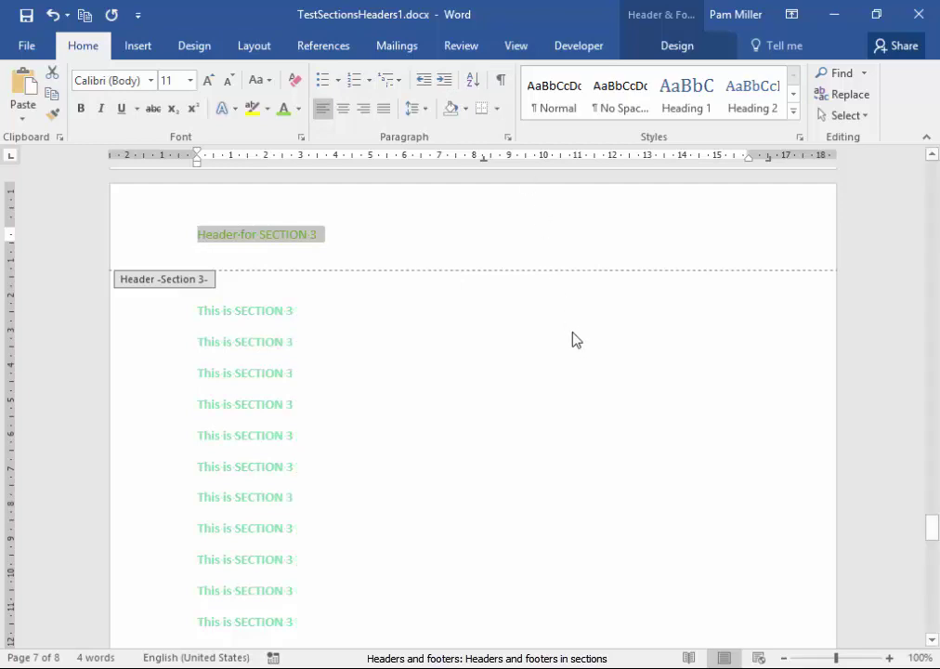
pyautogui.click(680, 46)
pyautogui.click(805, 104)
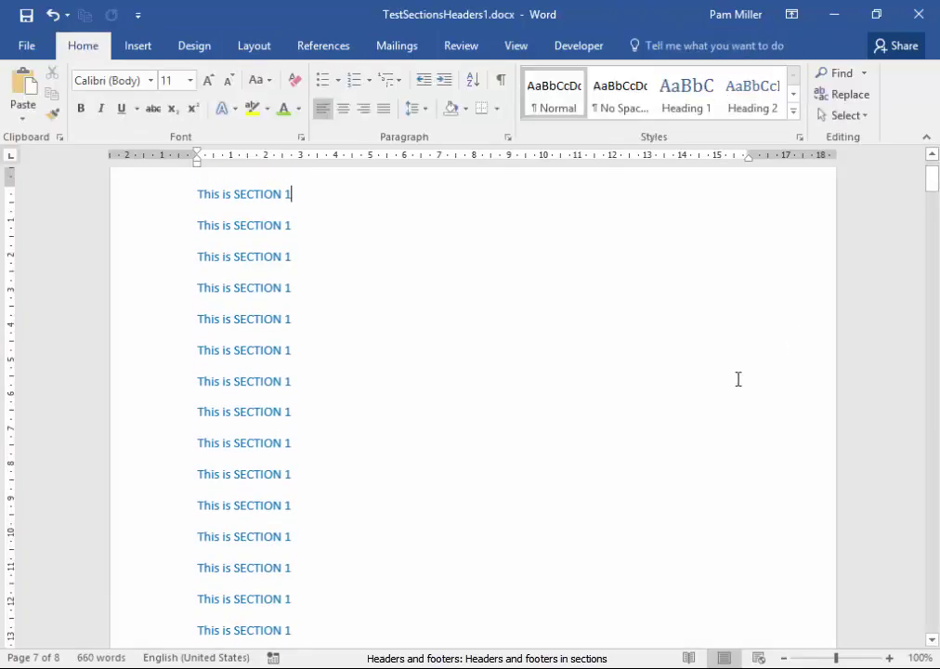
# - Scroll through the document to check the blue, red and green section headers
pyautogui.moveTo(932, 185); pyautogui.dragTo(933, 181)
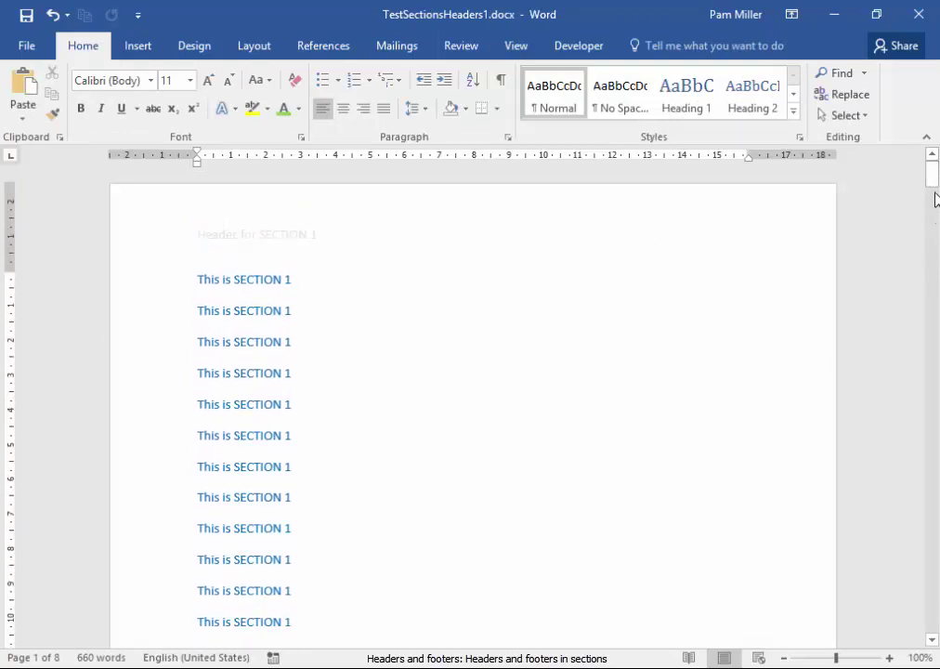
pyautogui.moveTo(934, 191); pyautogui.dragTo(936, 239)
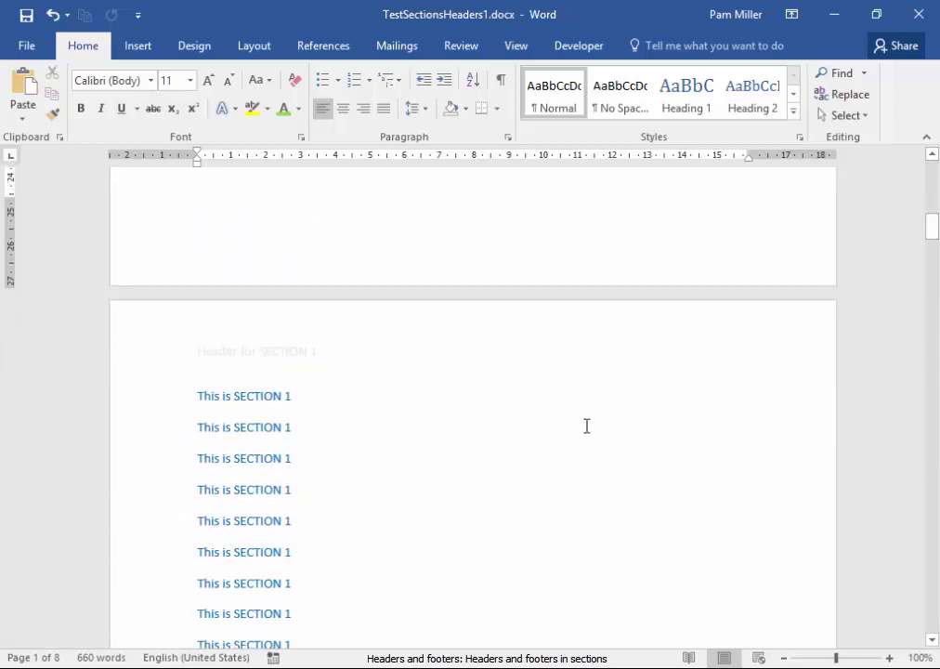
pyautogui.scroll(-9, 587, 426)
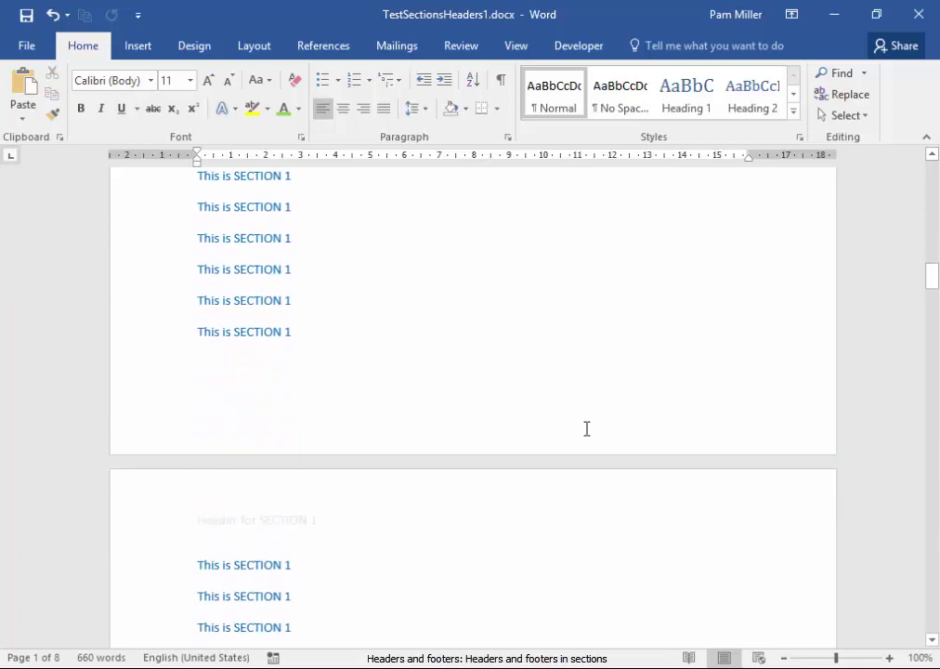
pyautogui.scroll(-3, 586, 428)
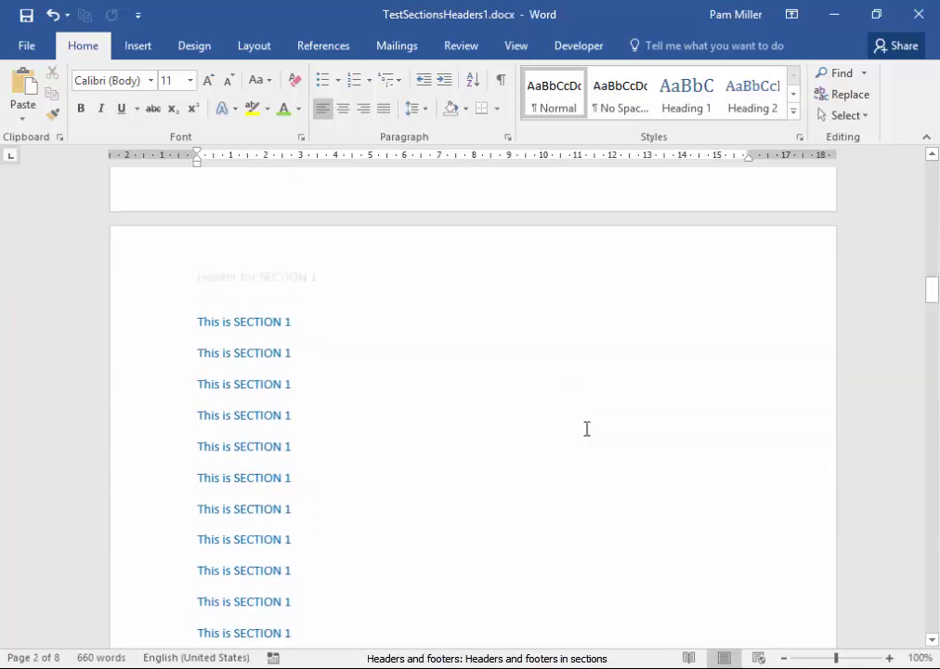
pyautogui.scroll(-15, 586, 429)
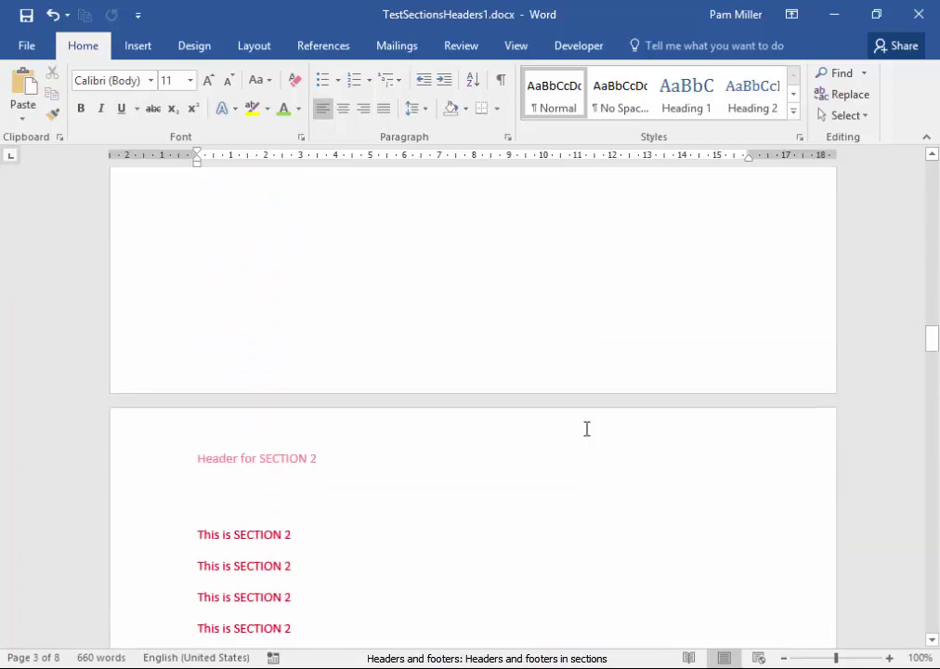
pyautogui.scroll(-3, 585, 434)
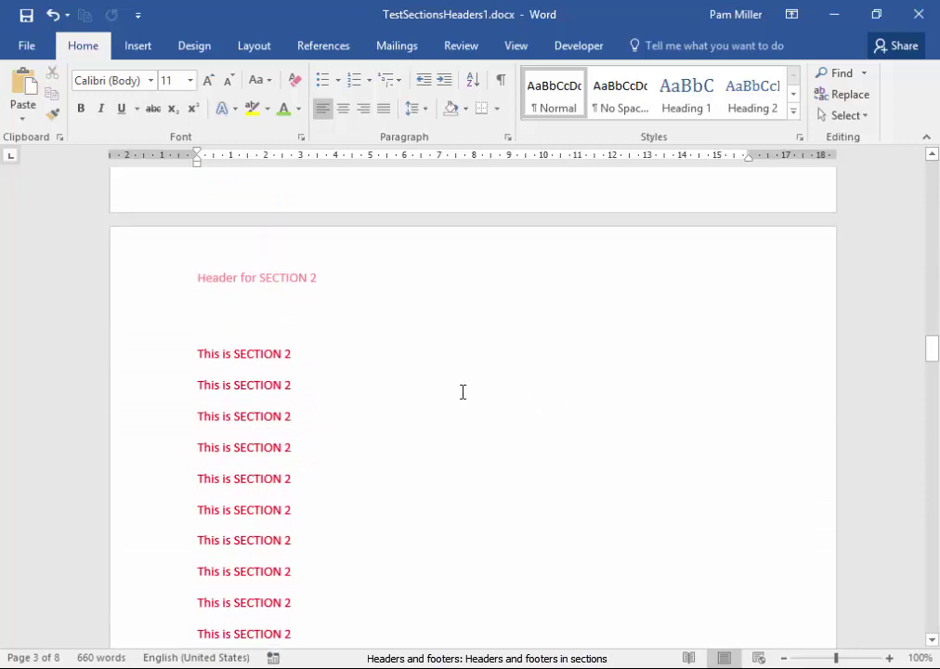
pyautogui.scroll(-16, 463, 392)
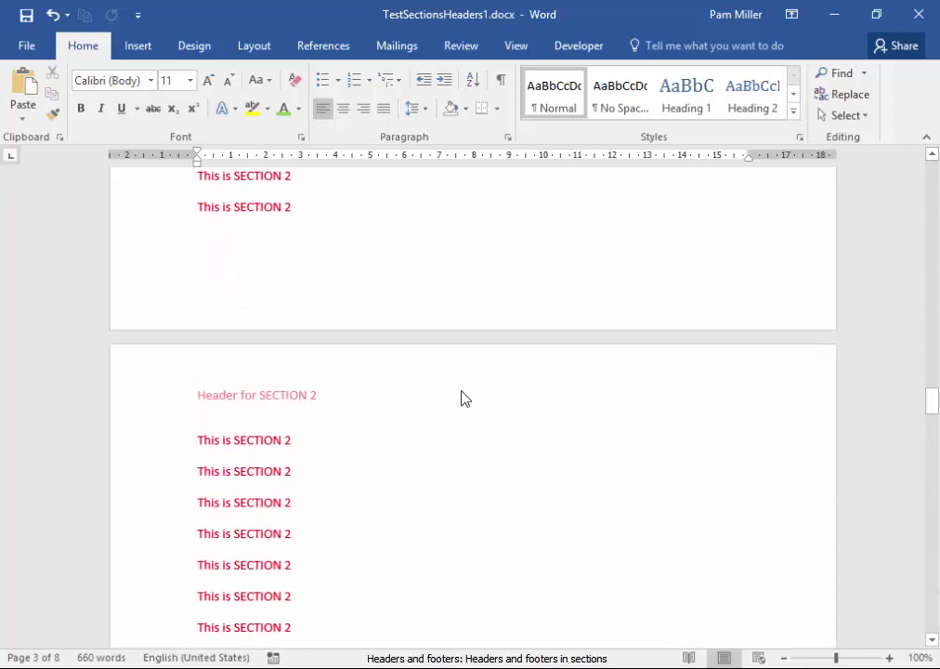
pyautogui.moveTo(930, 410); pyautogui.dragTo(936, 538)
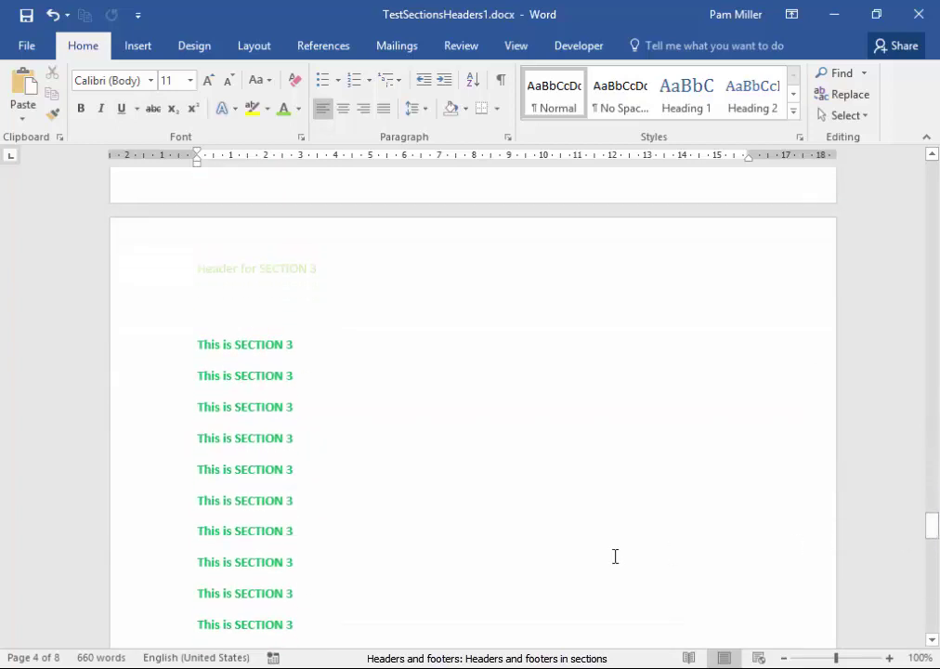
# - Enter the Section 3 header to edit its green 'Header for SECTION 3' text
pyautogui.doubleClick(330, 282)
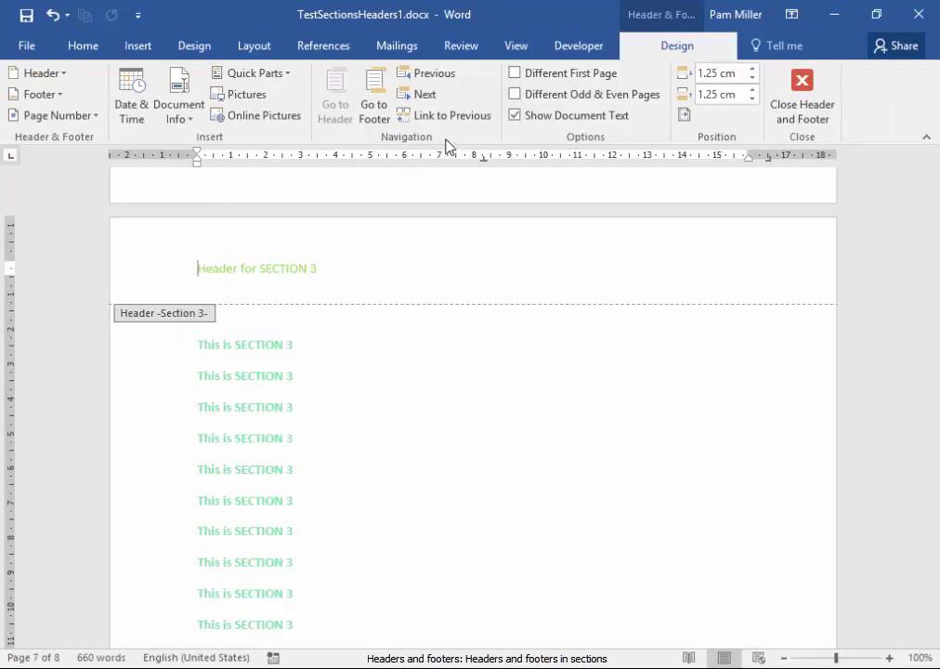